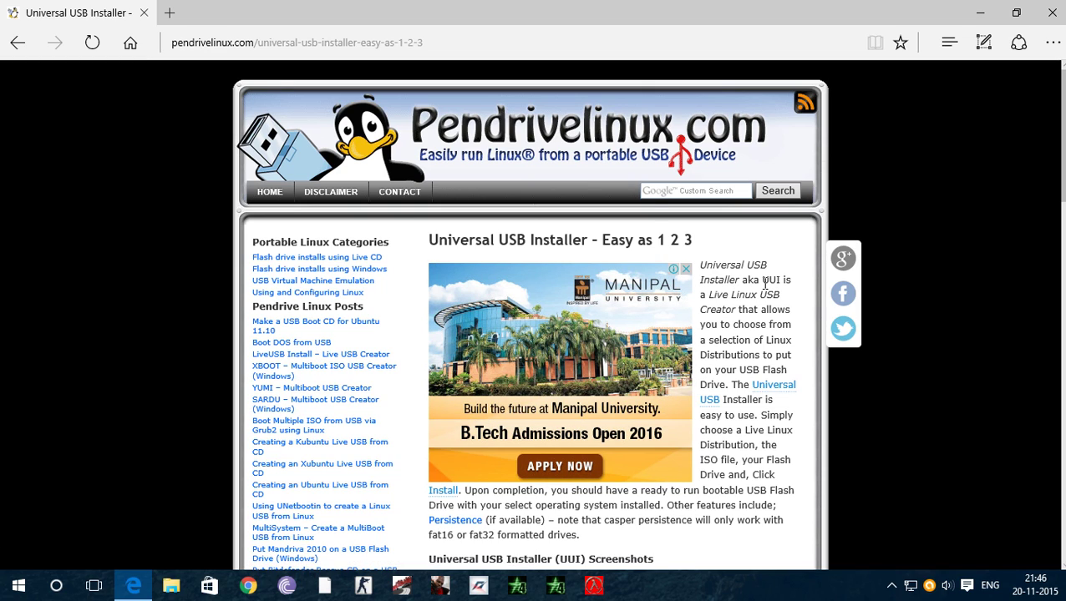
- Start downloading Universal USB Installer from pendrivelinux.com and open the choice of its save location
scroll(685, 196, down, 1)
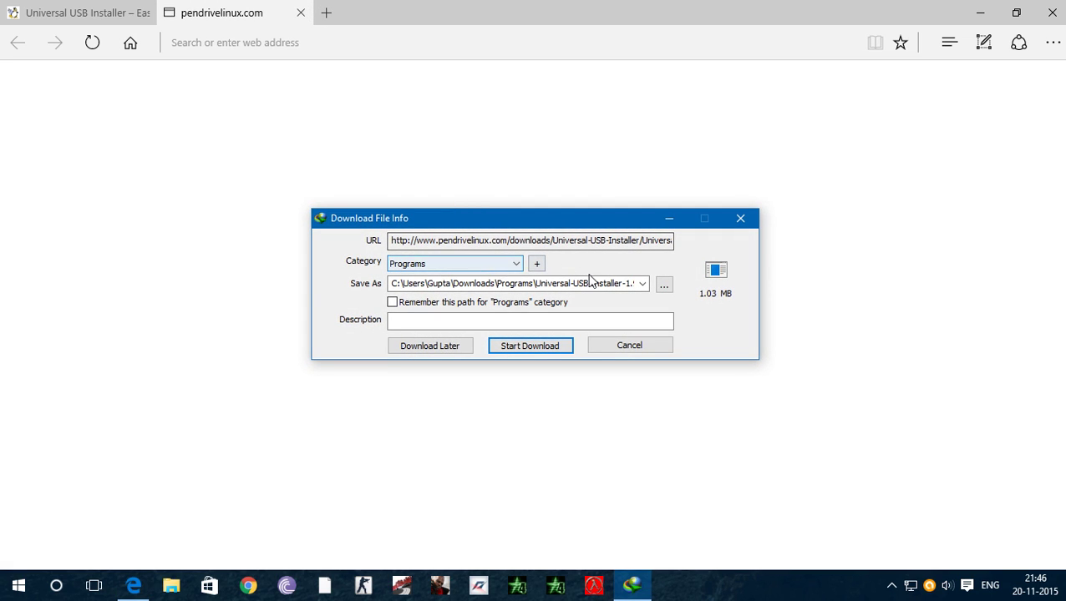
click(662, 286)
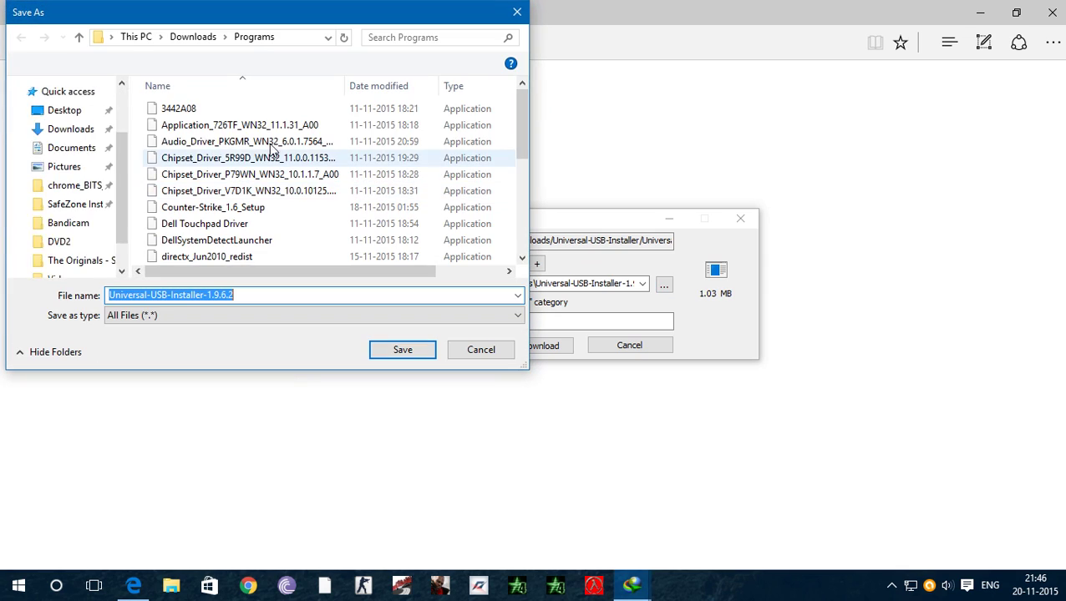
click(64, 110)
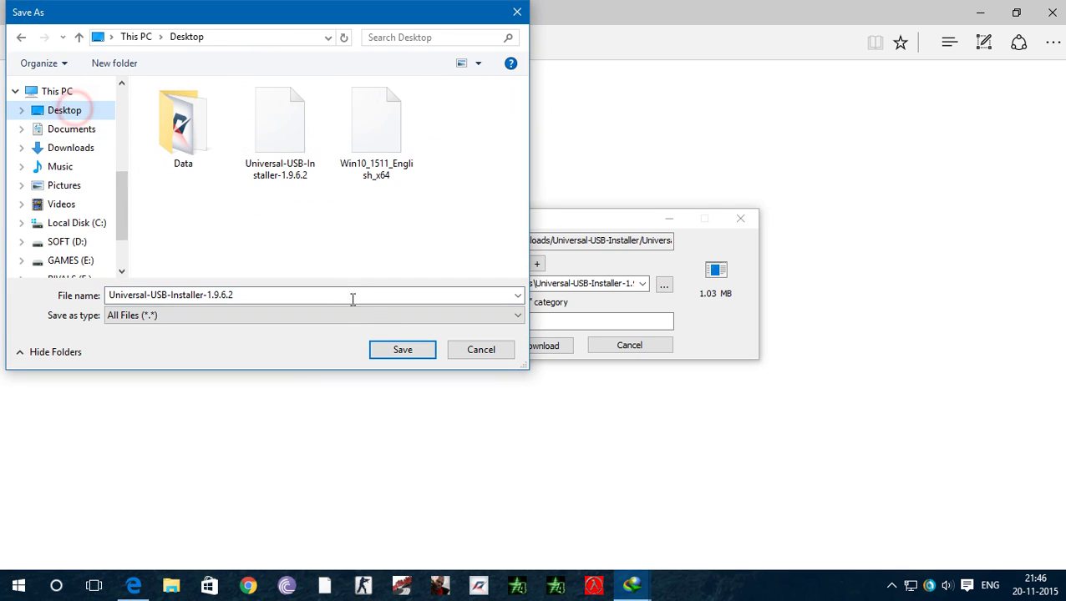
click(392, 349)
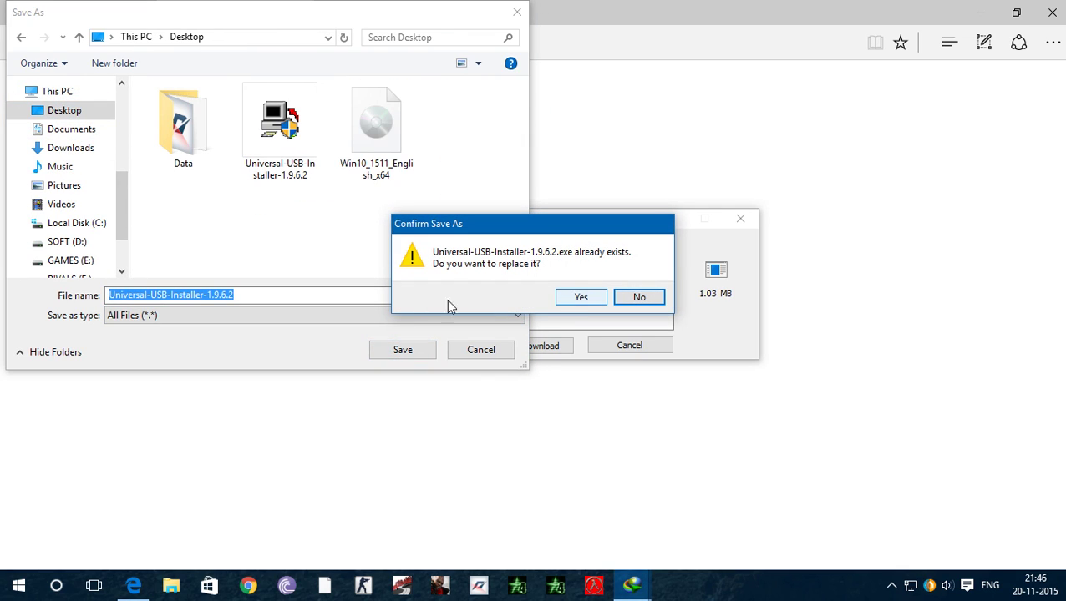
click(633, 301)
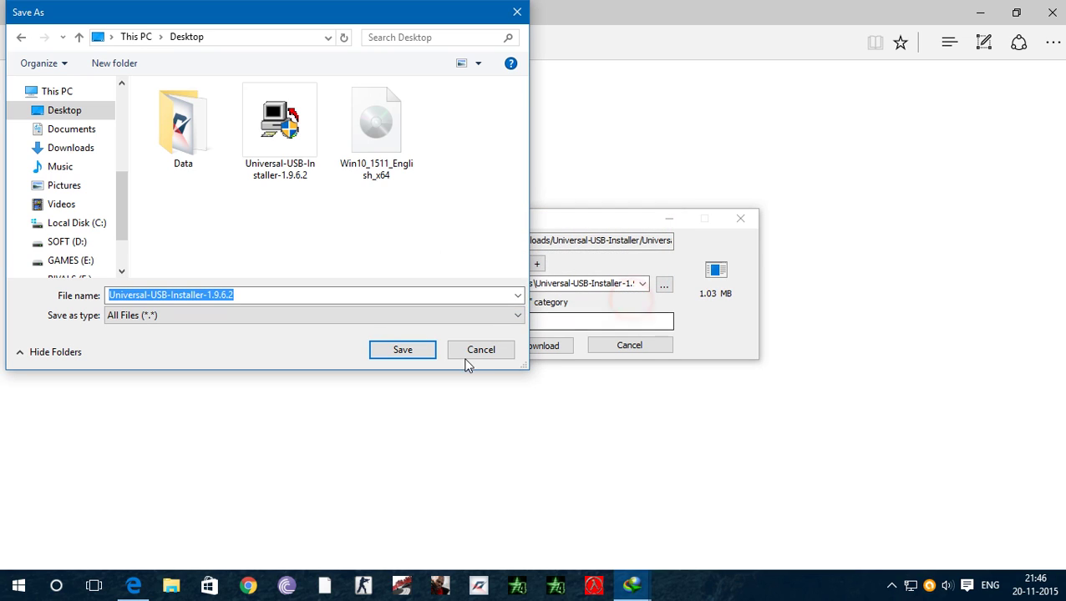
- Download Universal-USB-Installer-1.9.6.2 into the Downloads folder and close the browser
click(83, 148)
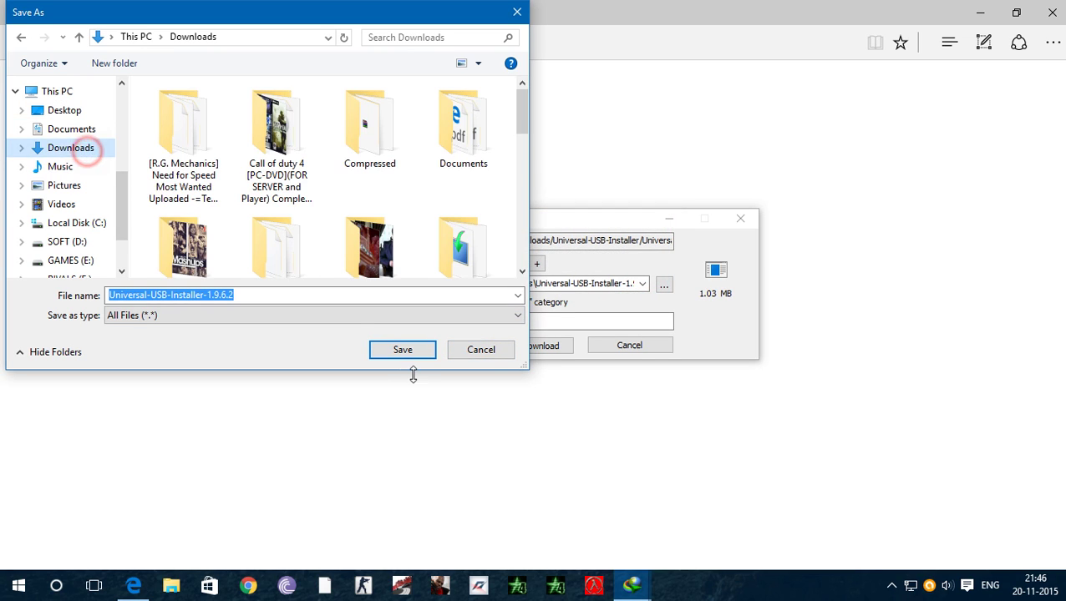
click(414, 350)
click(504, 349)
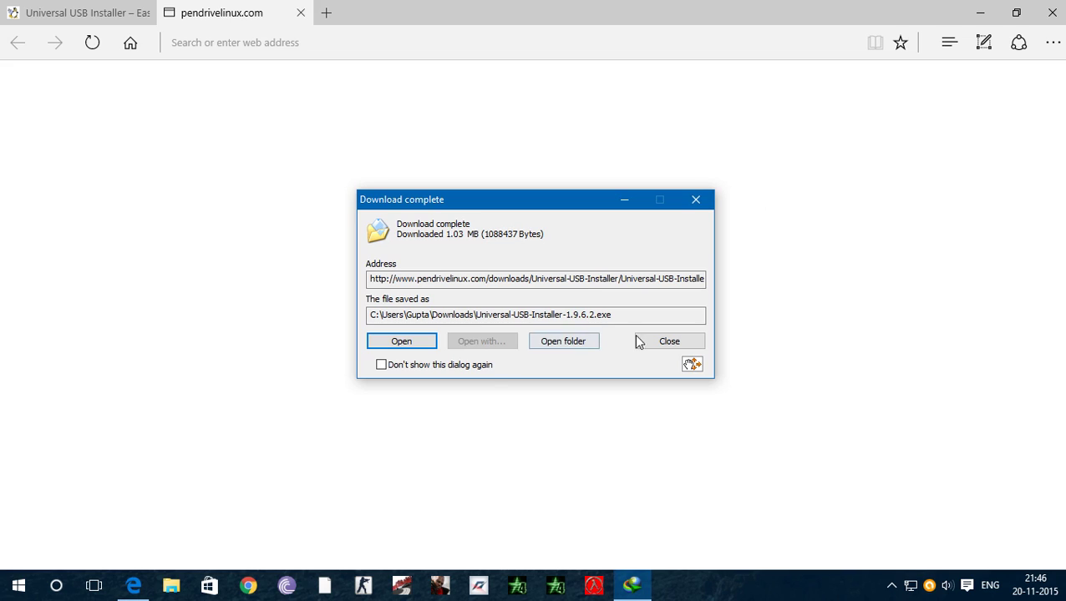
click(671, 338)
click(1051, 12)
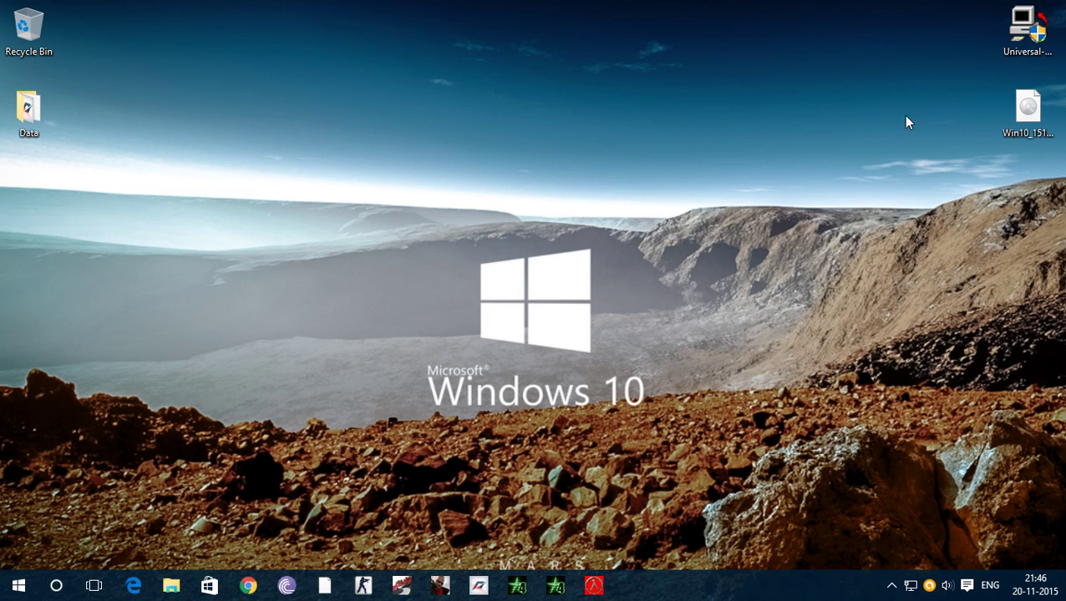
- Run Universal-USB-Installer-1.9.6.2 from the desktop and accept its license agreement
click(1002, 33)
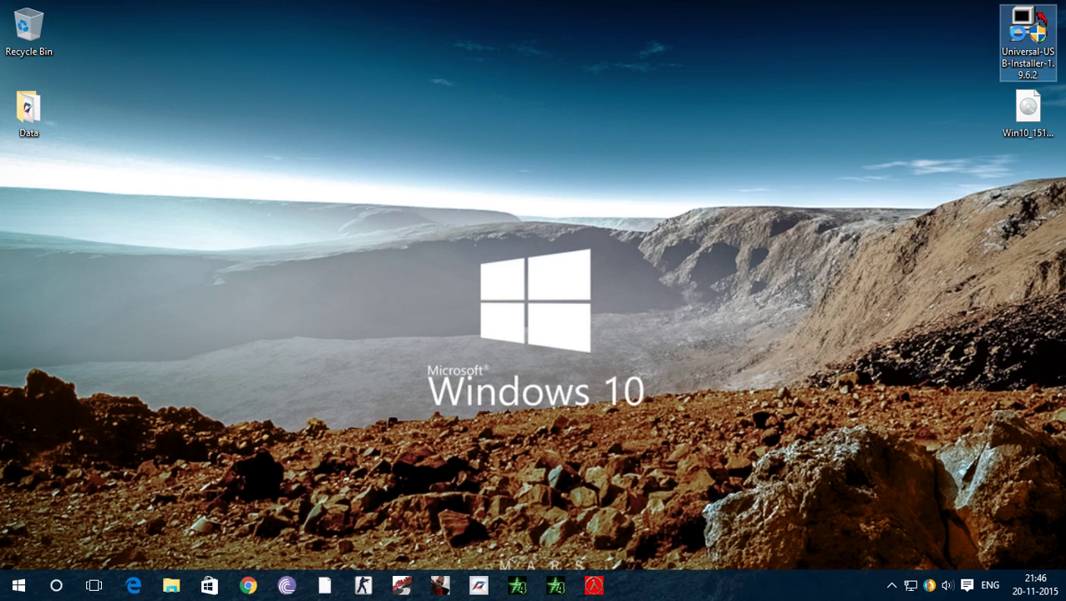
right_click(1011, 29)
click(873, 57)
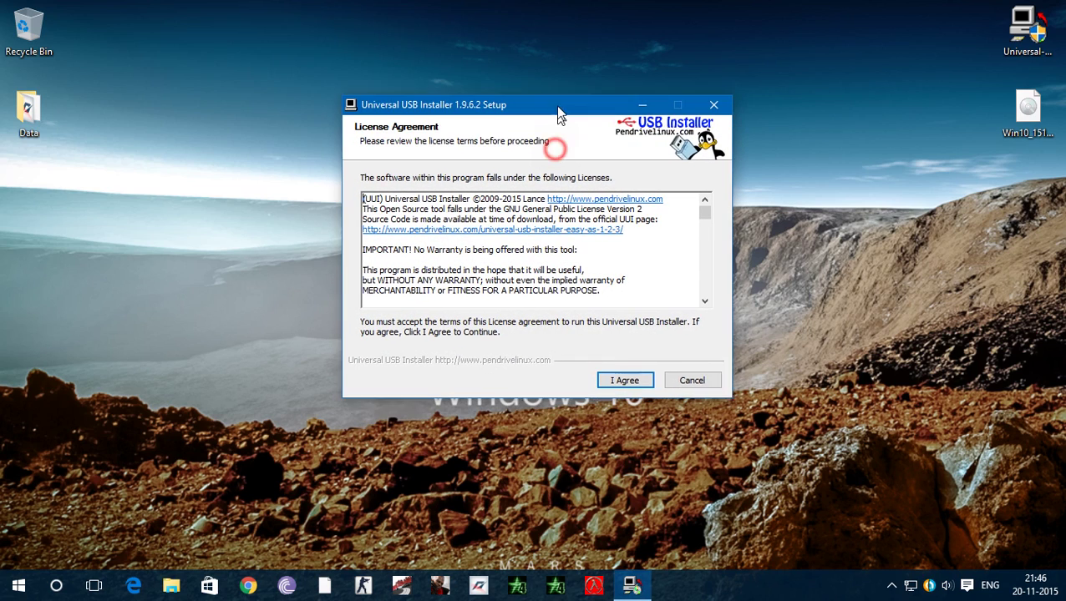
drag(553, 144, 556, 100)
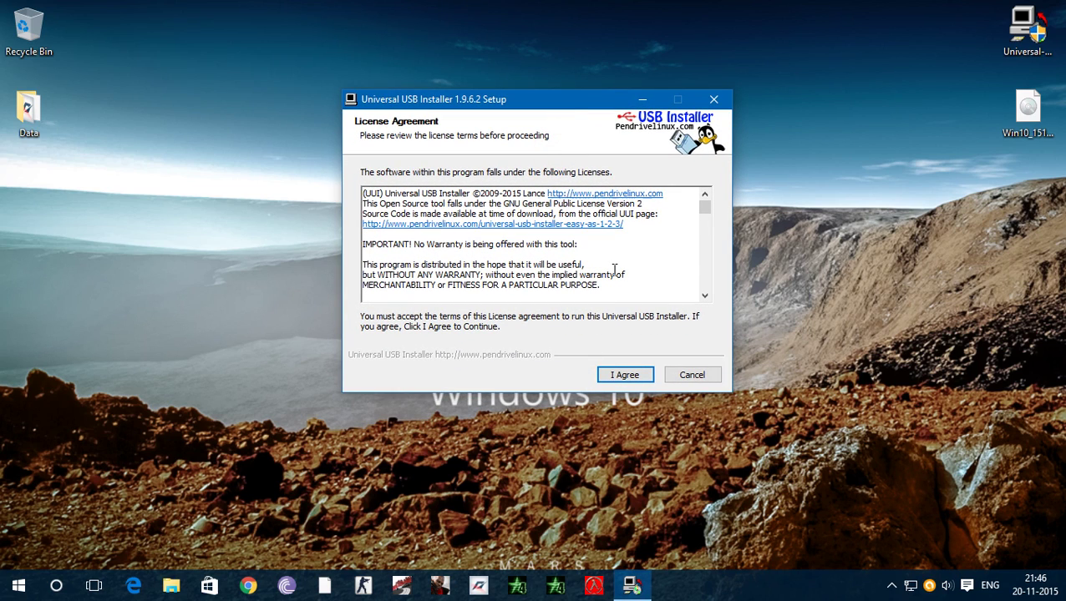
click(625, 375)
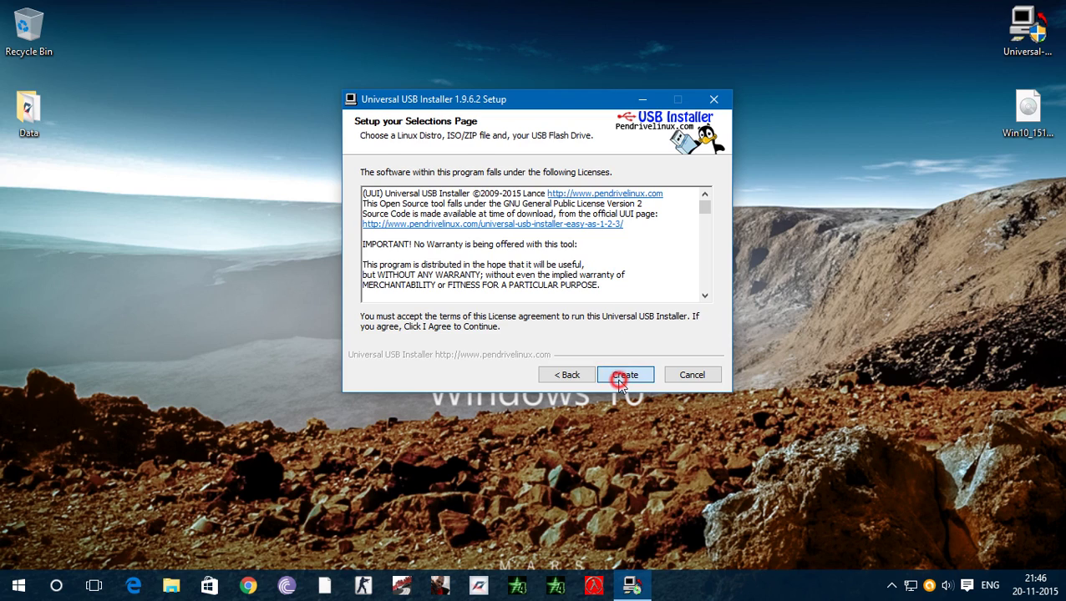
- Choose Windows 8 Installer as the distribution to put on the USB drive
drag(505, 93, 508, 70)
click(515, 166)
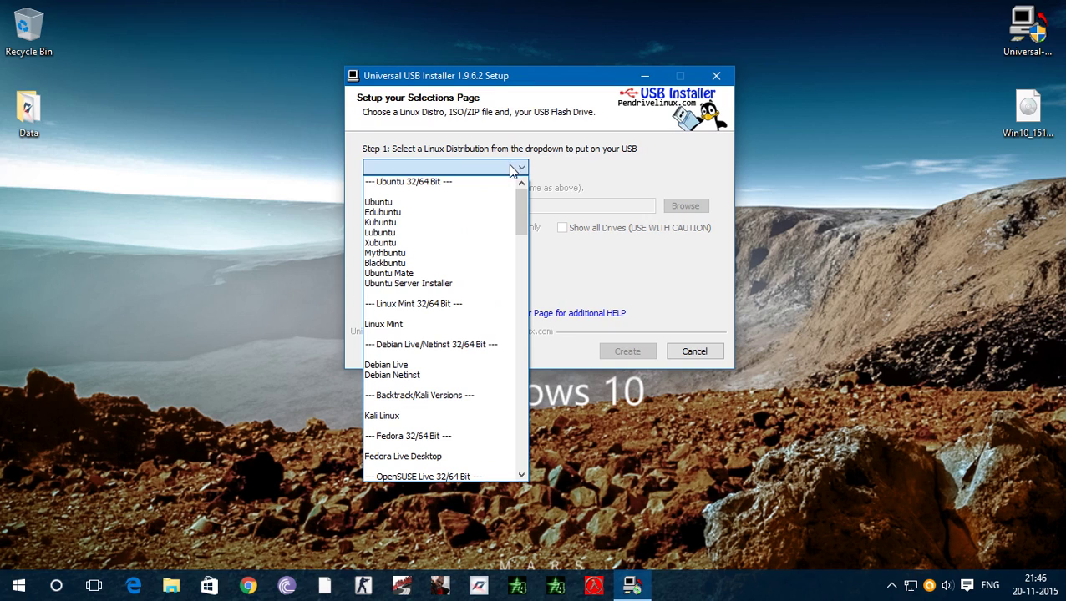
drag(523, 198, 511, 450)
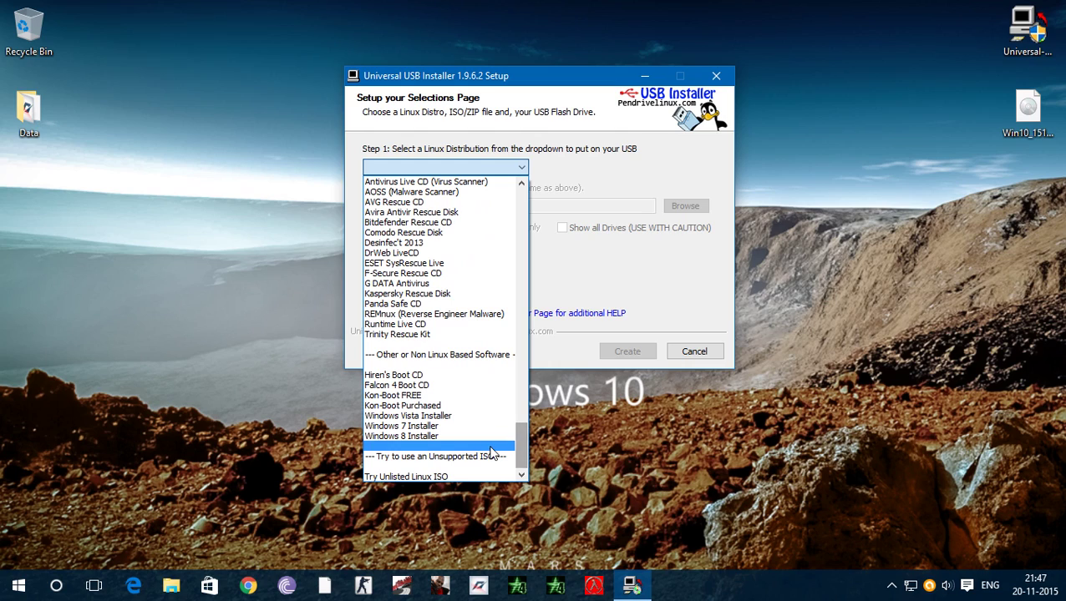
click(445, 436)
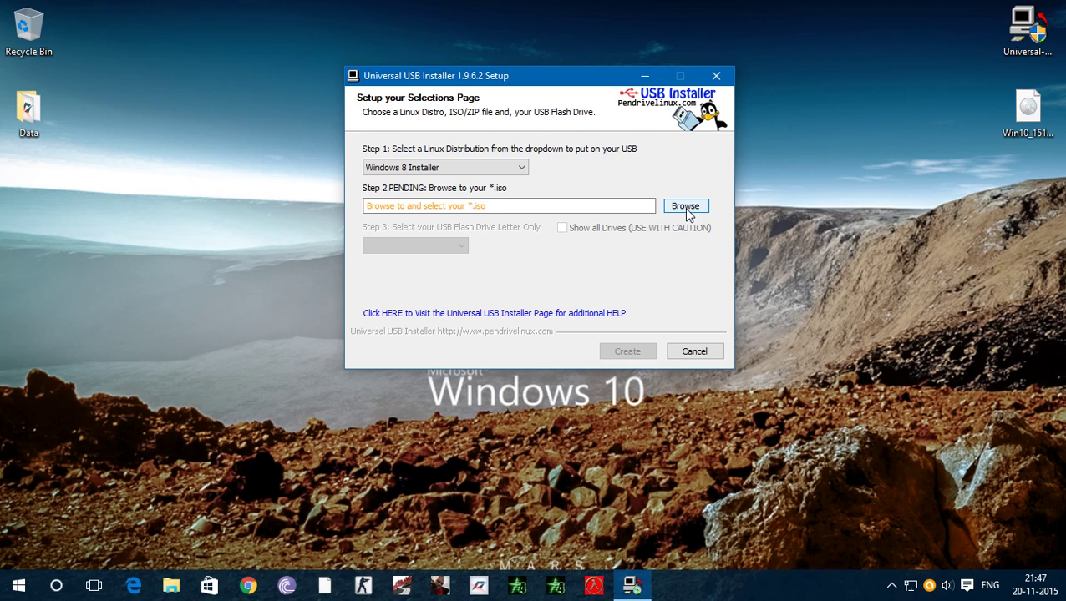
click(521, 167)
drag(528, 436, 525, 458)
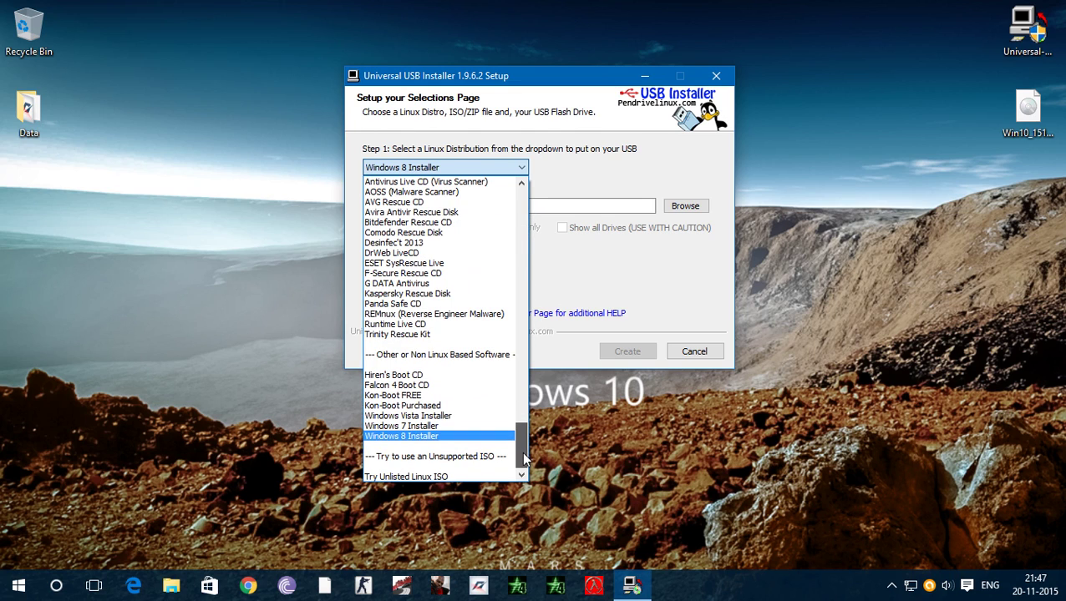
click(435, 436)
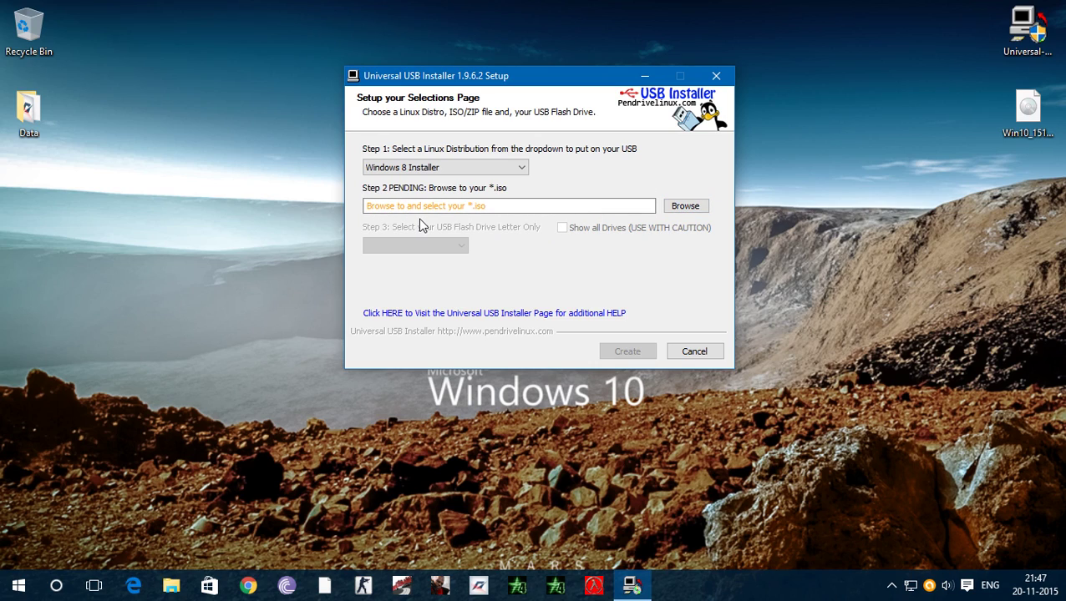
- Load the Win10_1511_English_x64 ISO from the desktop as the source image
click(681, 214)
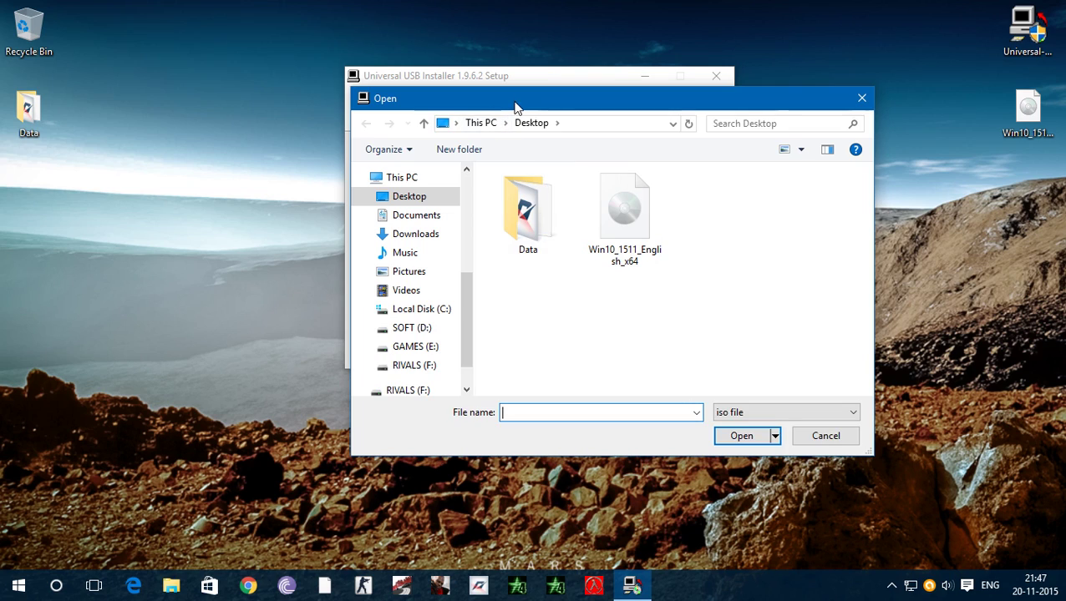
drag(534, 106, 511, 82)
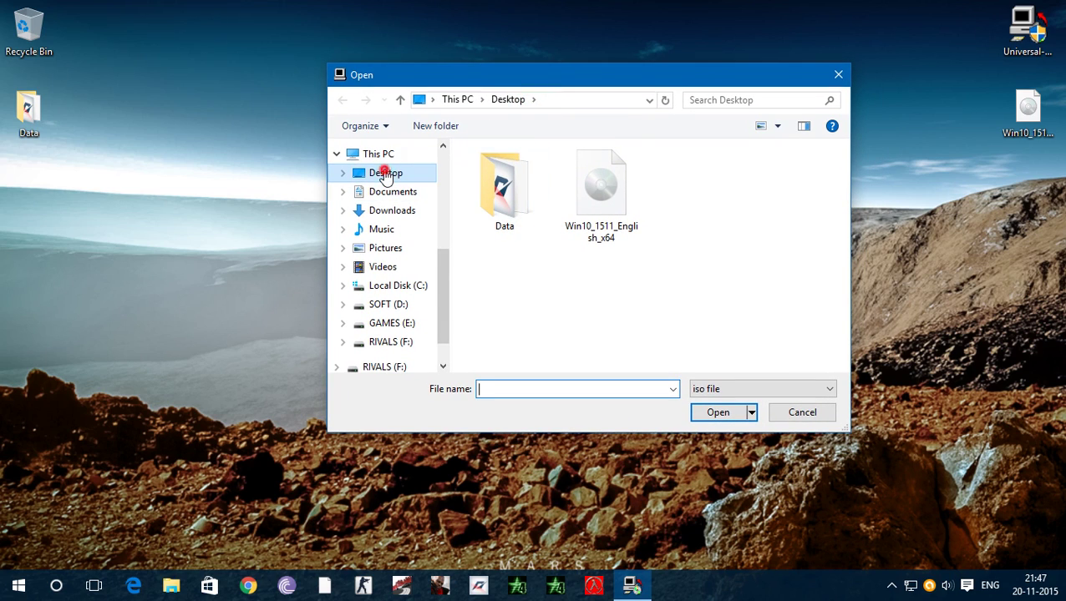
click(599, 196)
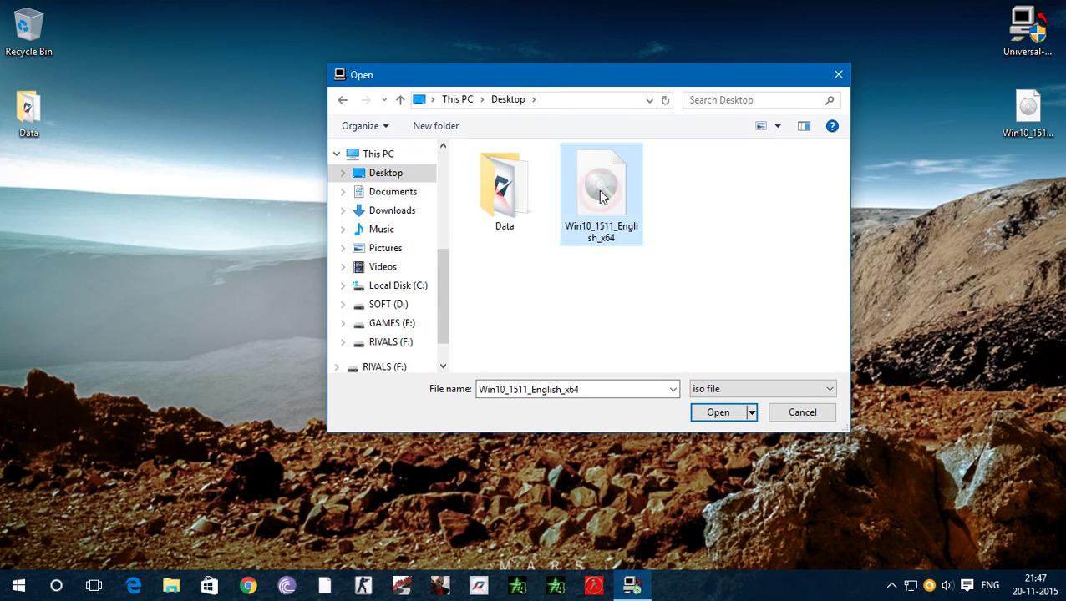
click(711, 413)
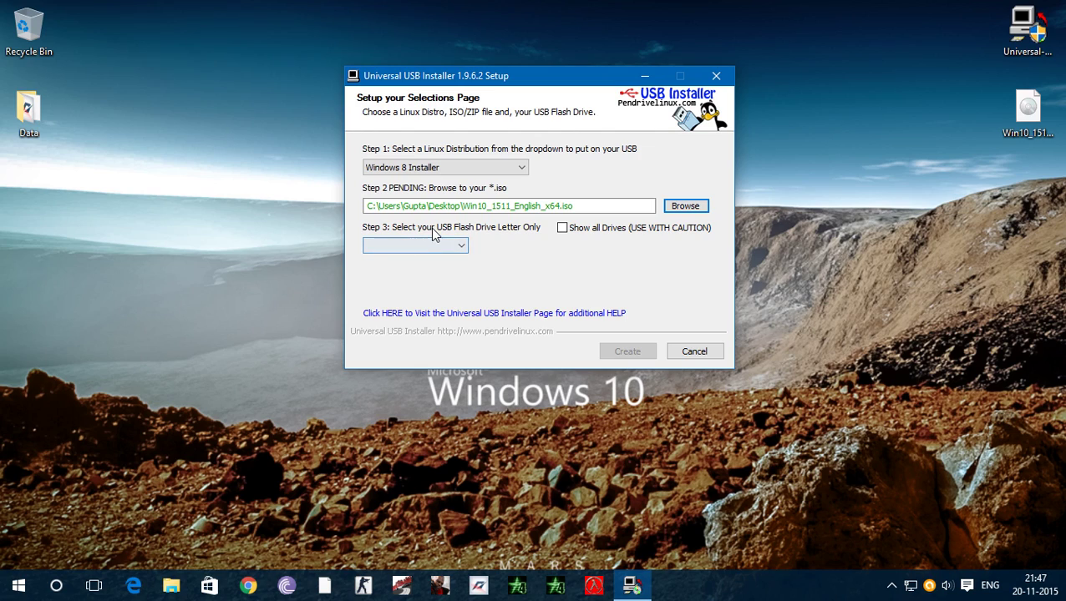
- Select F:\ RIVALS 7GB as the USB flash drive and enable formatting of the F:\ drive
click(424, 244)
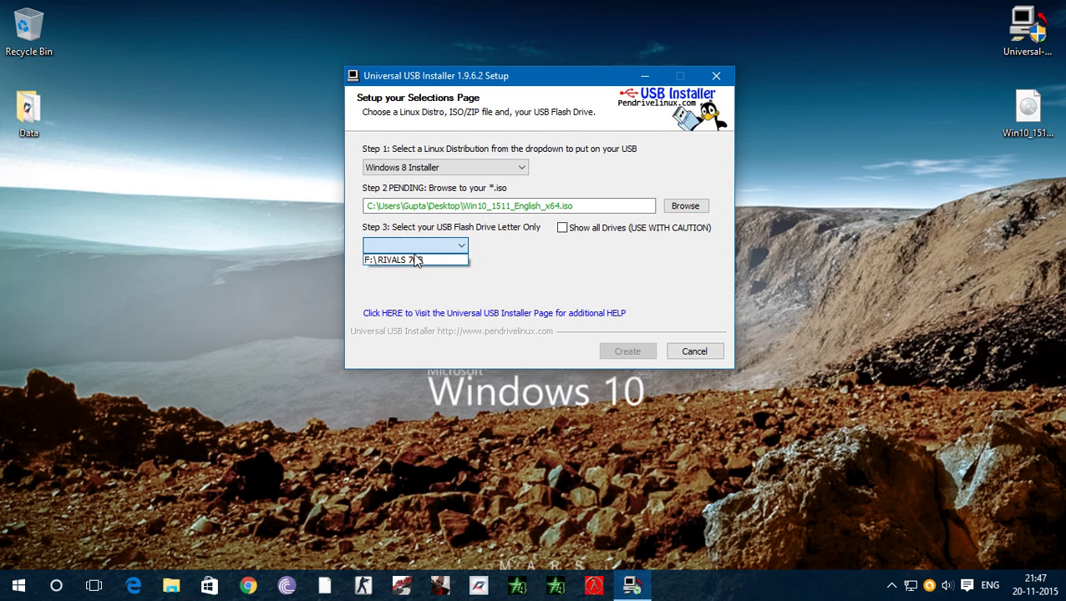
click(415, 261)
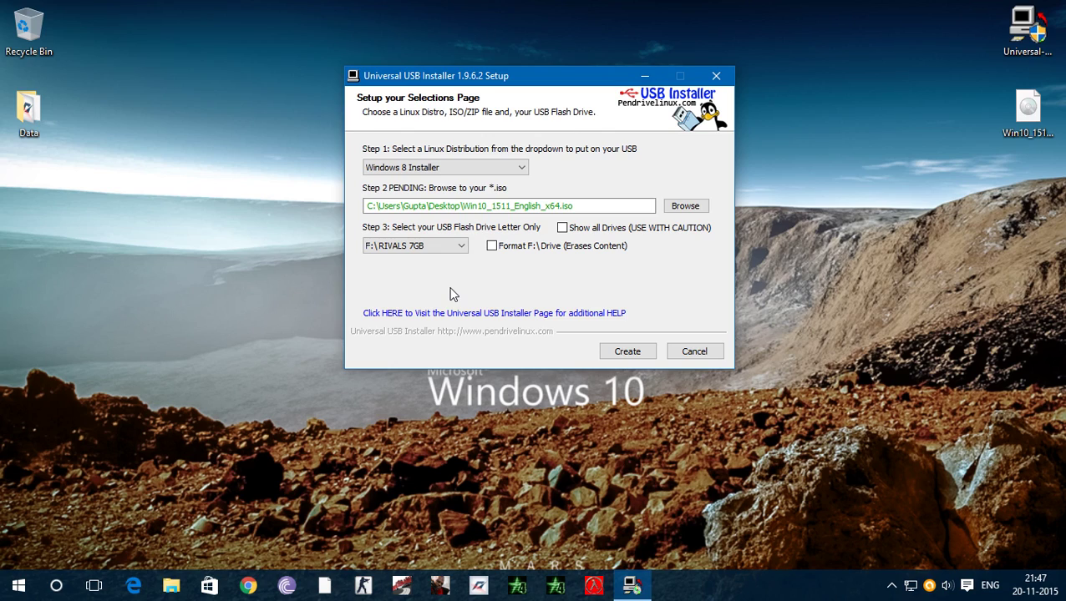
click(492, 246)
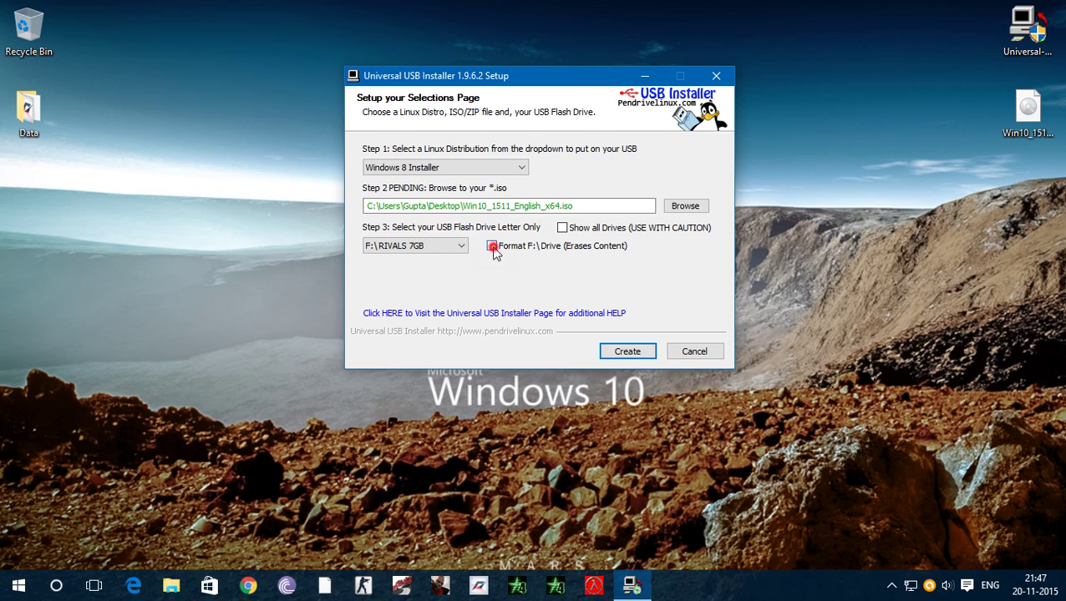
- Create the bootable USB on F:, confirm formatting and overwriting the drive, and close the installer when done
click(625, 352)
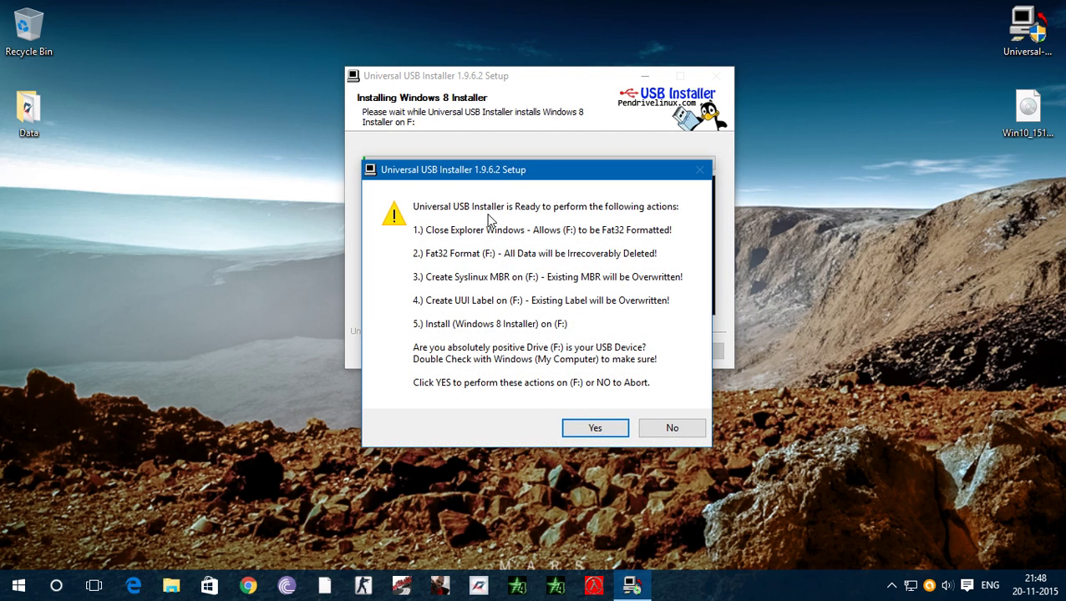
drag(503, 170, 566, 153)
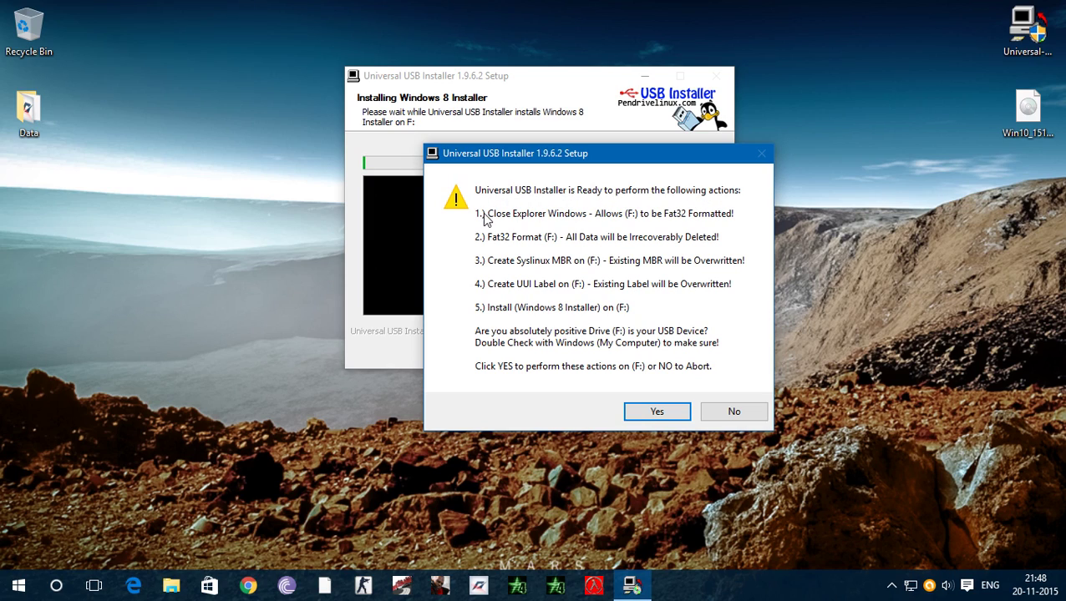
click(649, 412)
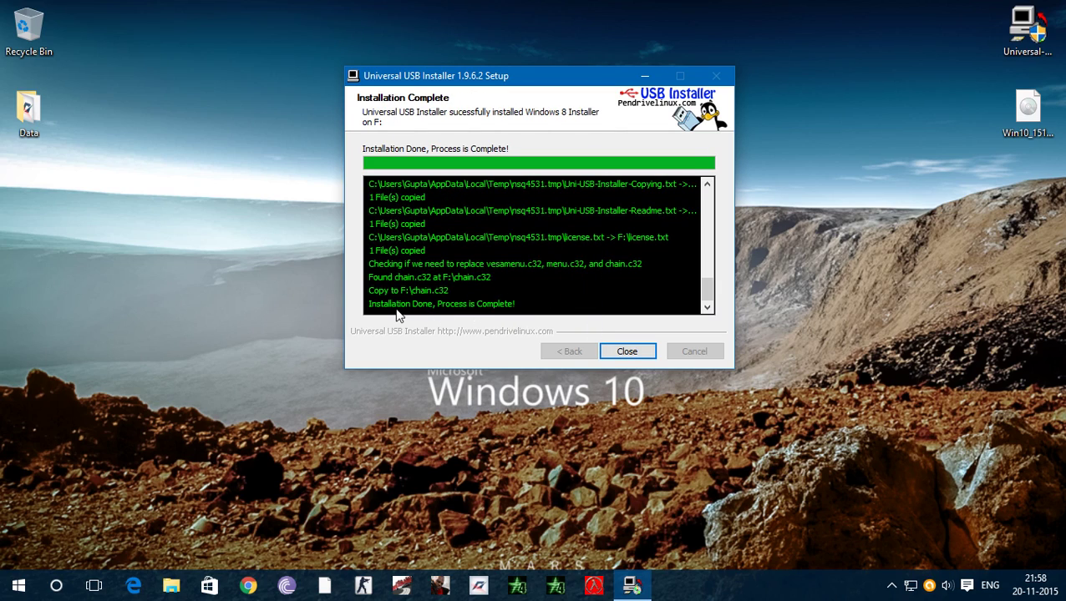
click(631, 352)
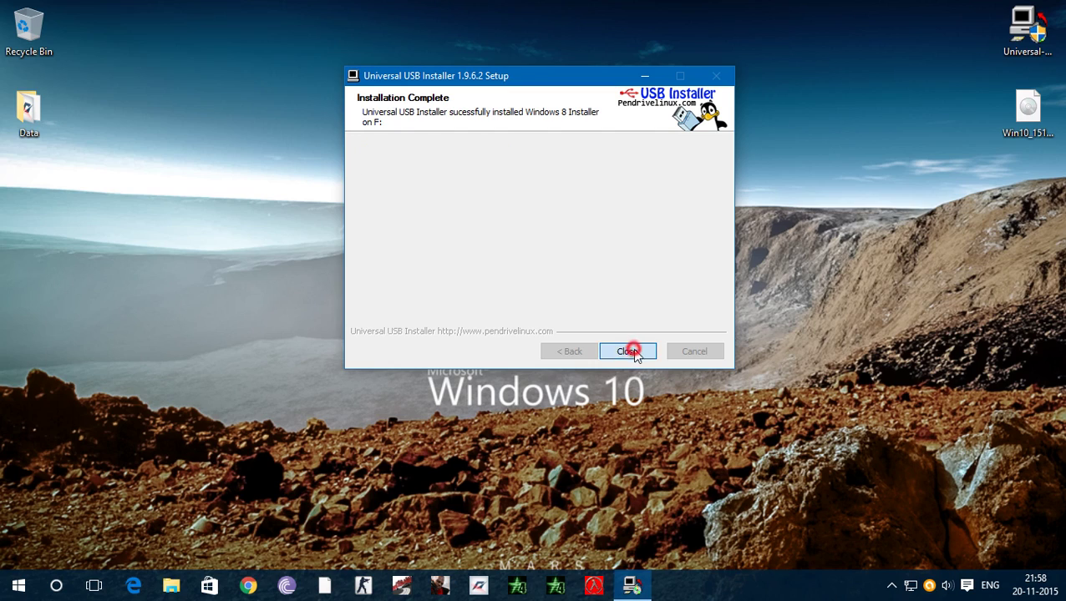
click(276, 186)
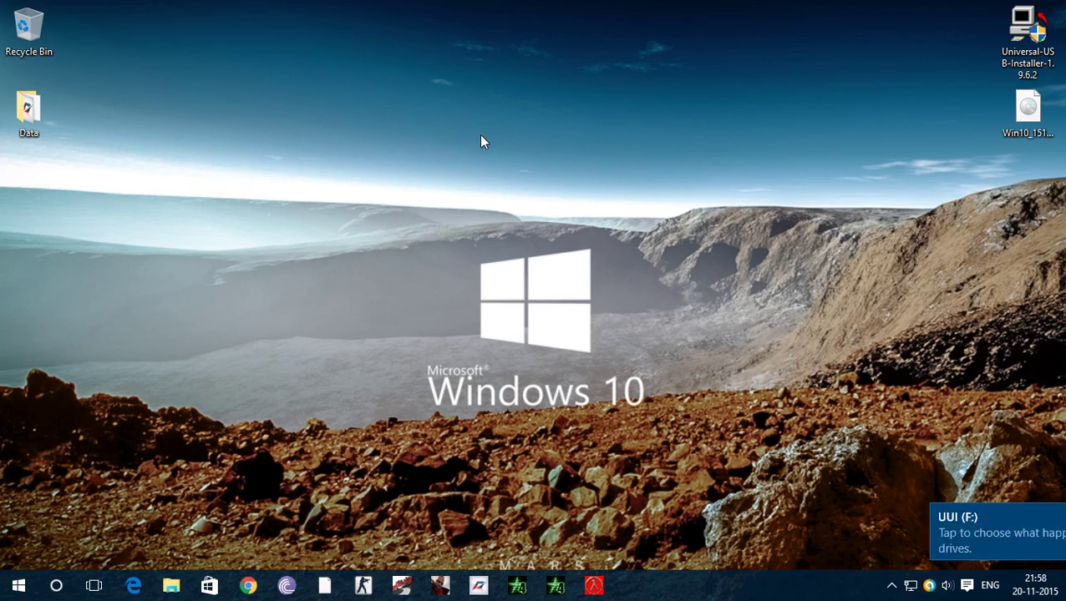
click(858, 525)
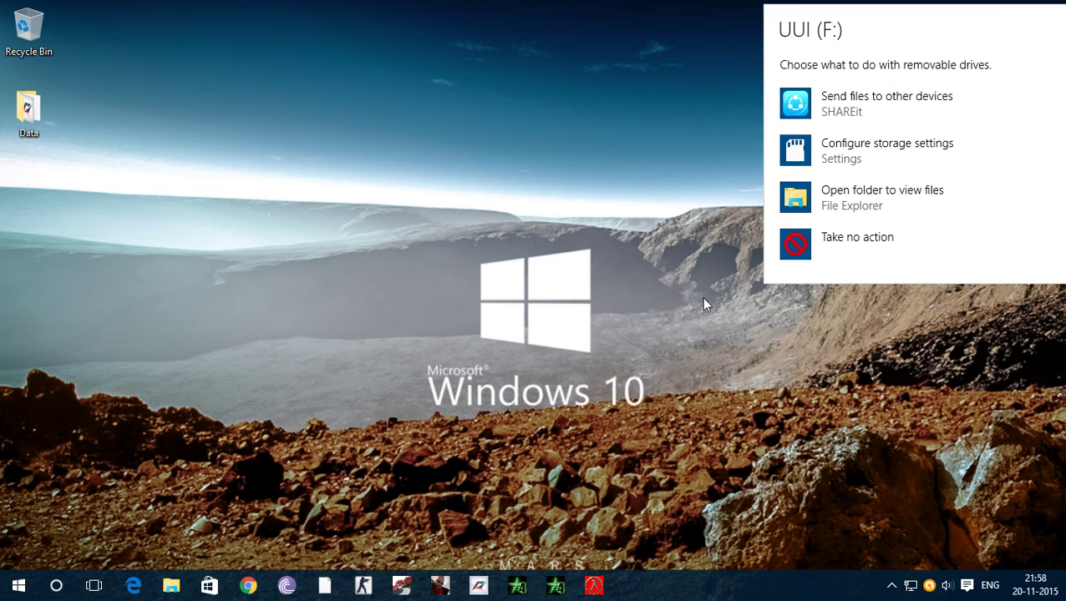
click(701, 299)
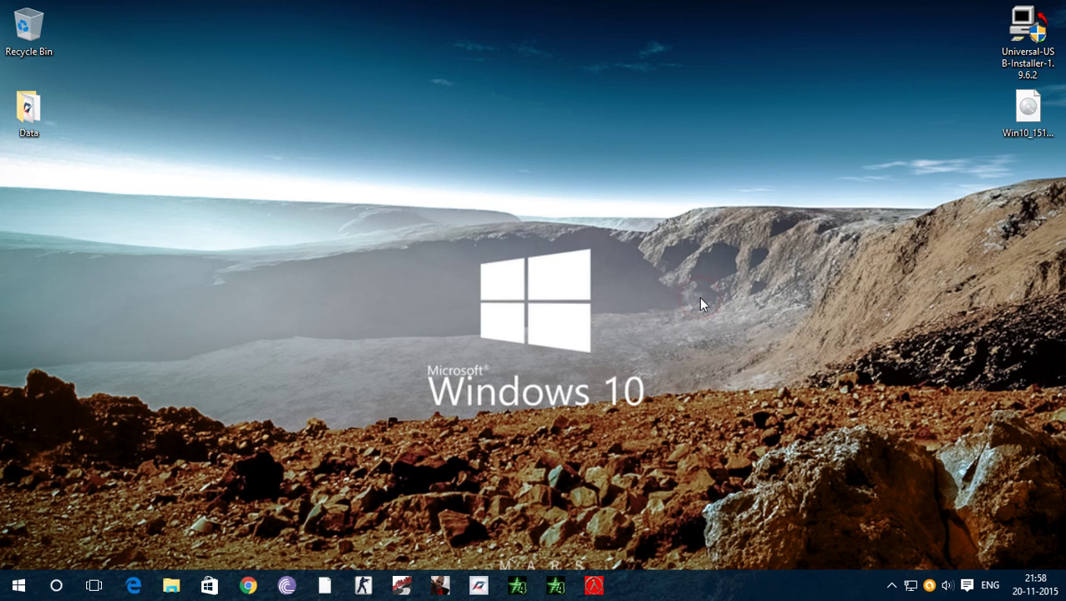
- Examine the files on the UUI (F:) drive, launch its setup program and close File Explorer
key(super+e)
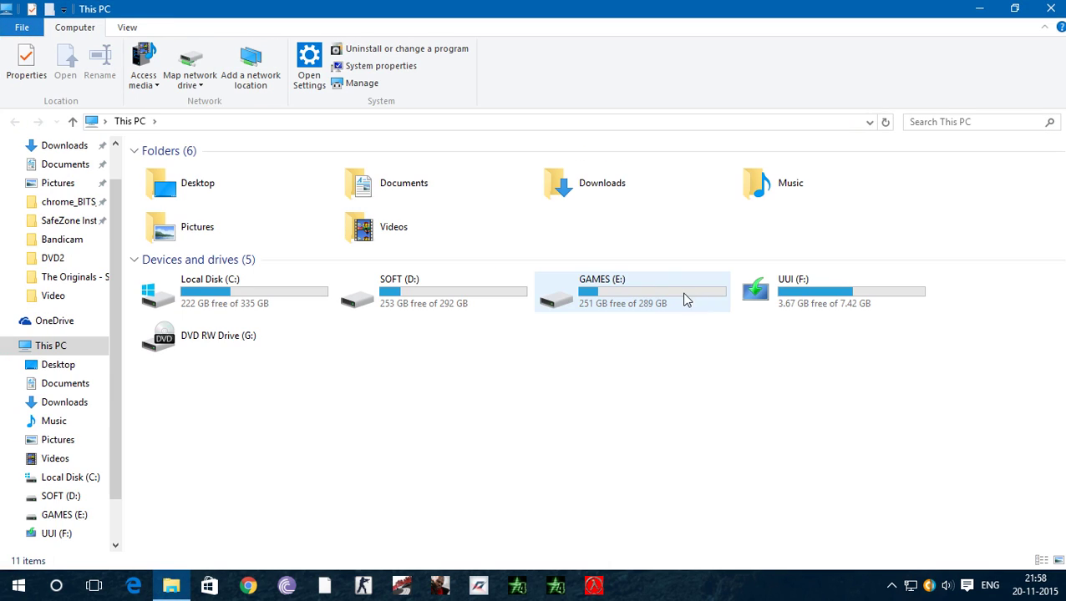
click(828, 352)
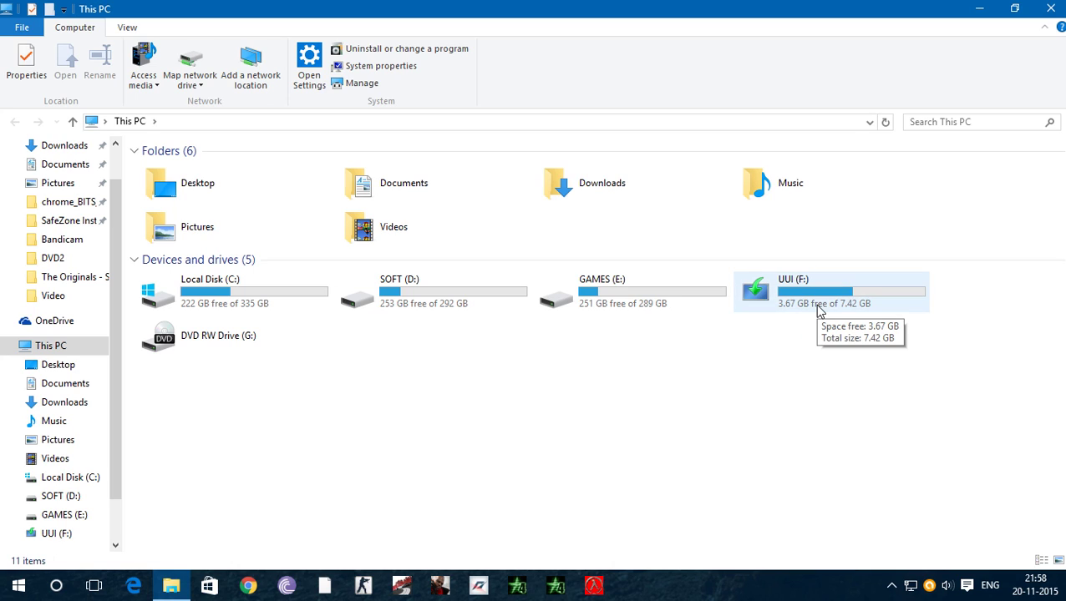
double_click(819, 309)
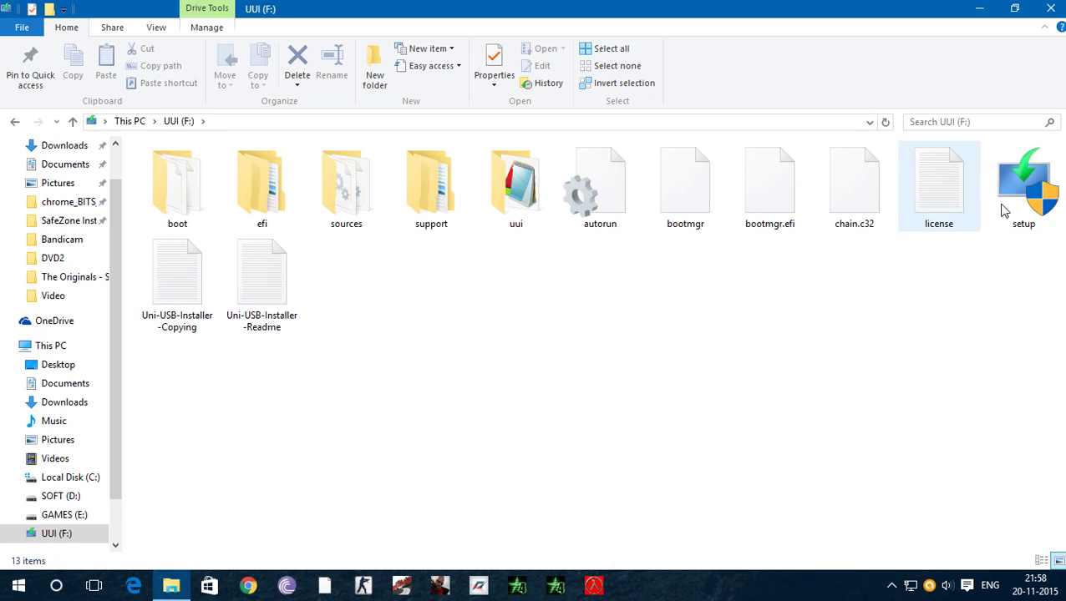
click(926, 317)
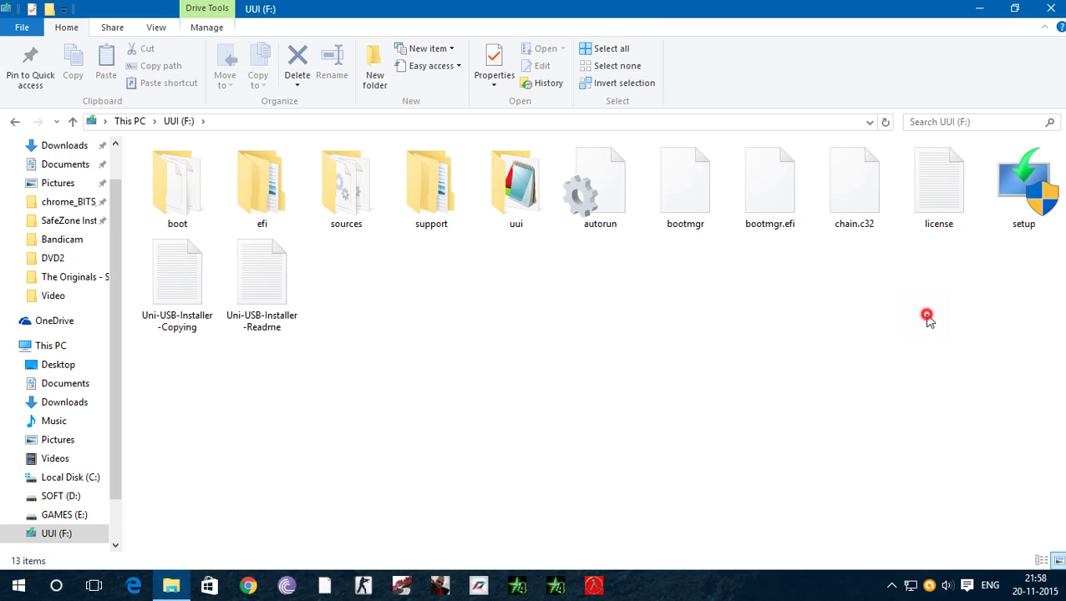
click(1040, 211)
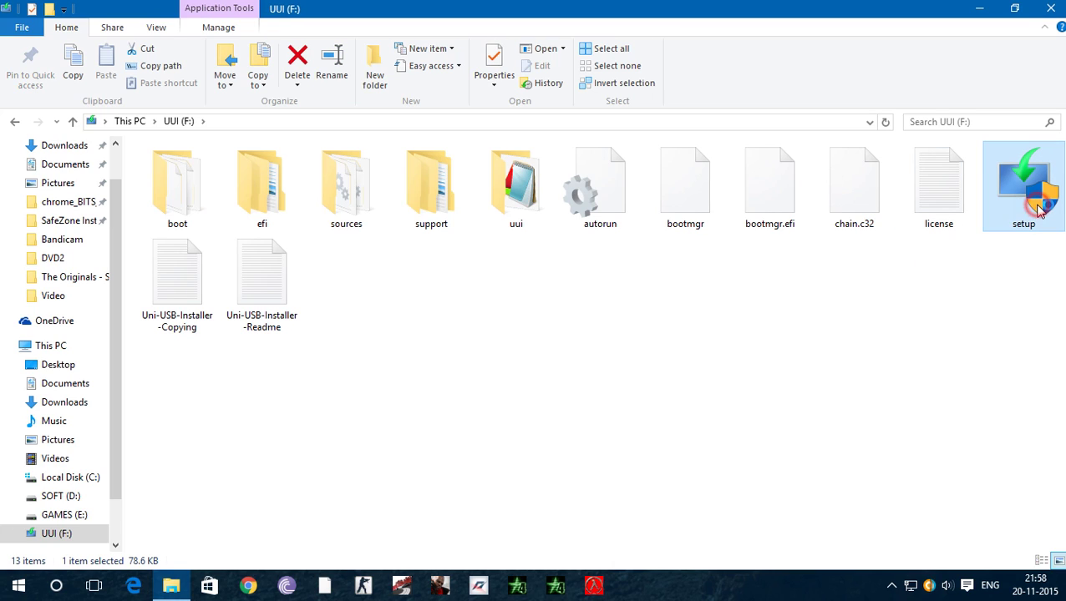
click(1050, 8)
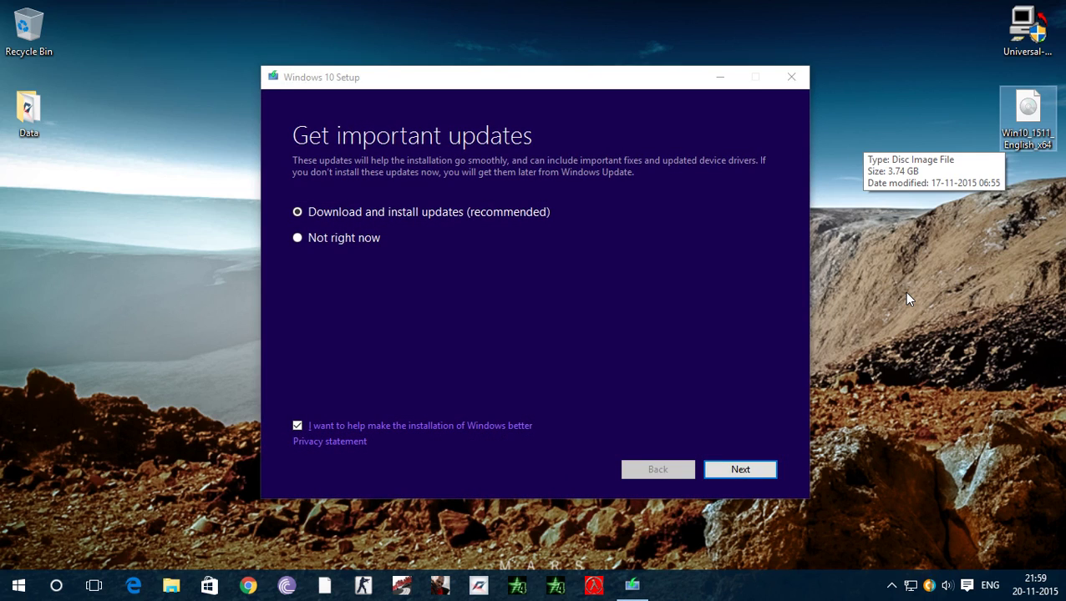
- Quit Windows 10 Setup without installing and minimize its window
click(594, 193)
drag(551, 77, 574, 44)
click(822, 49)
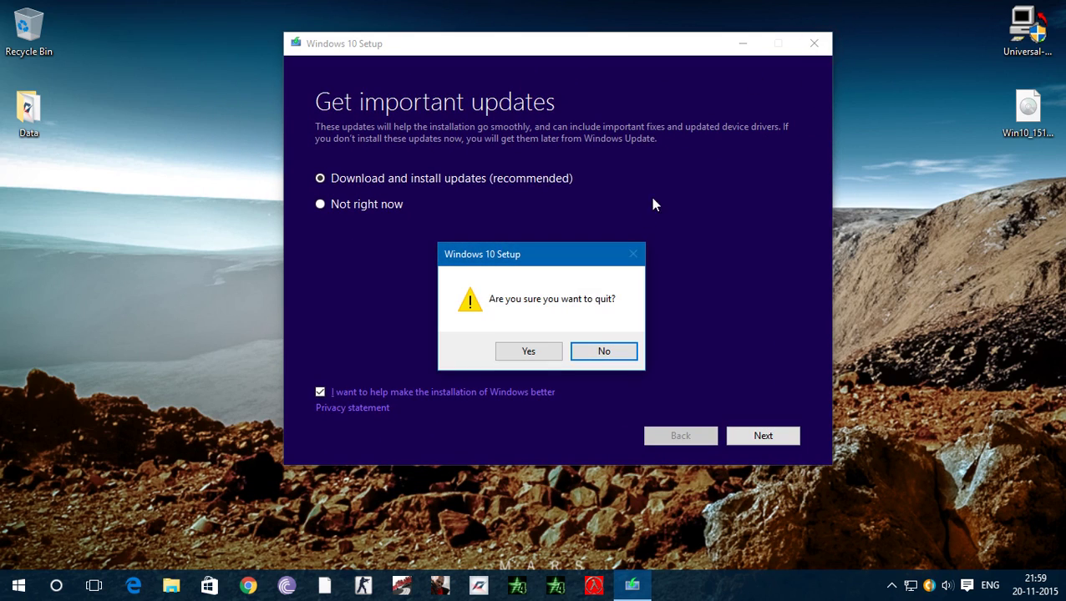
click(541, 338)
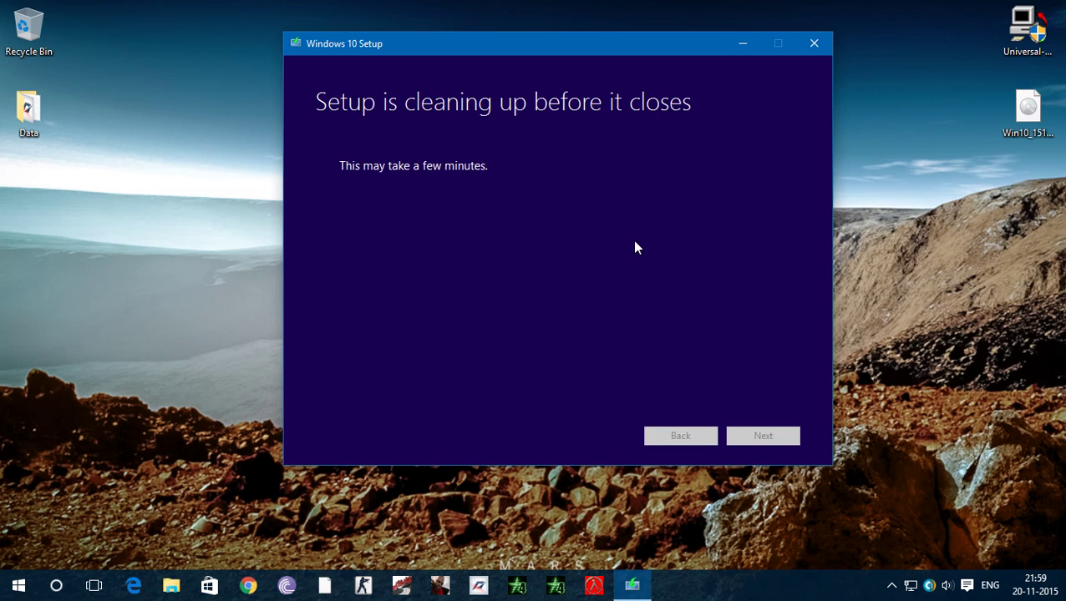
click(740, 45)
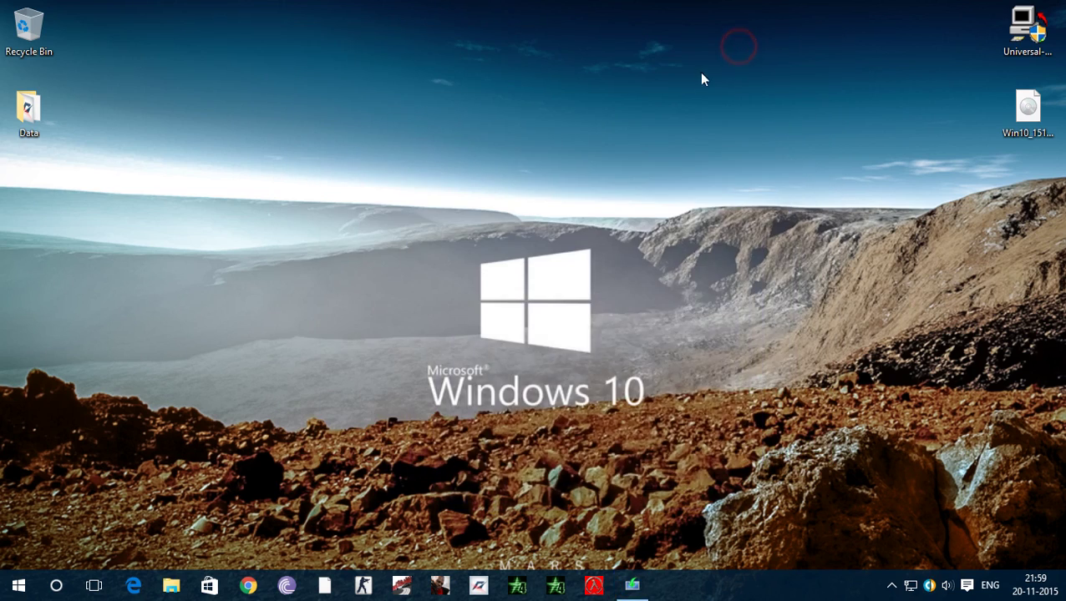